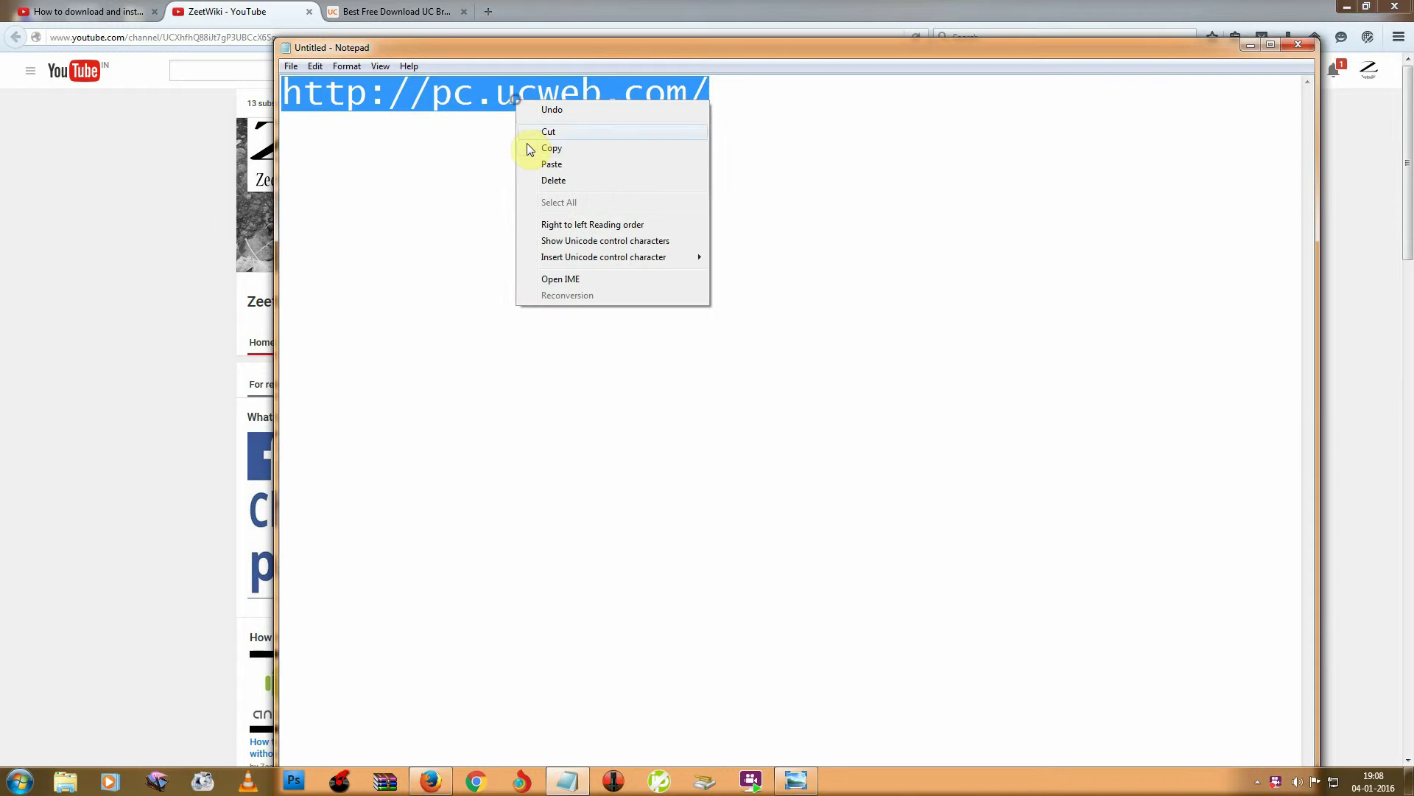
click(526, 148)
Decline Firefox's integration prompt, let the UCBrowser .exe download, and check the tray icons
click(386, 12)
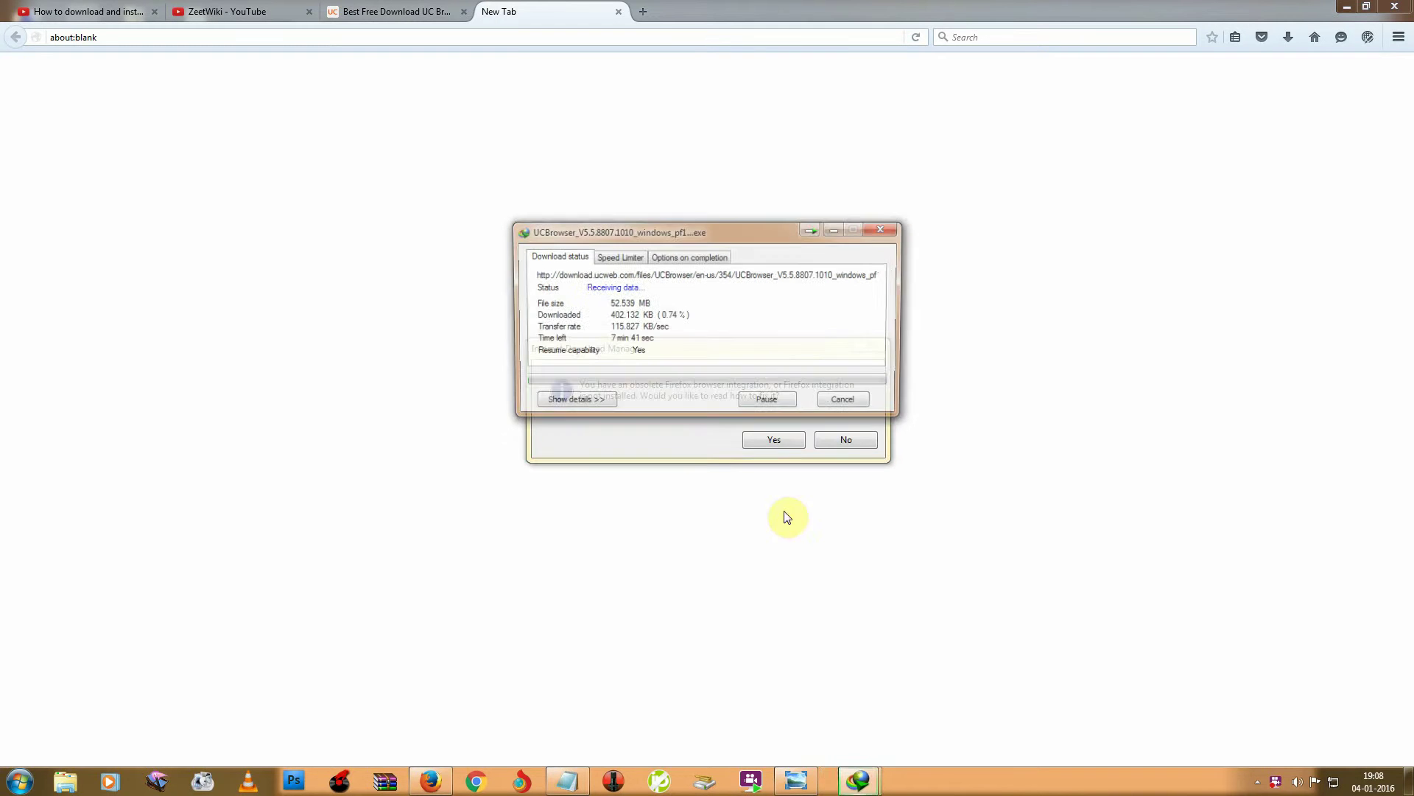
click(848, 441)
click(1280, 781)
Refresh the desktop and bring up the options for the downloaded UCBrowser installer
click(604, 353)
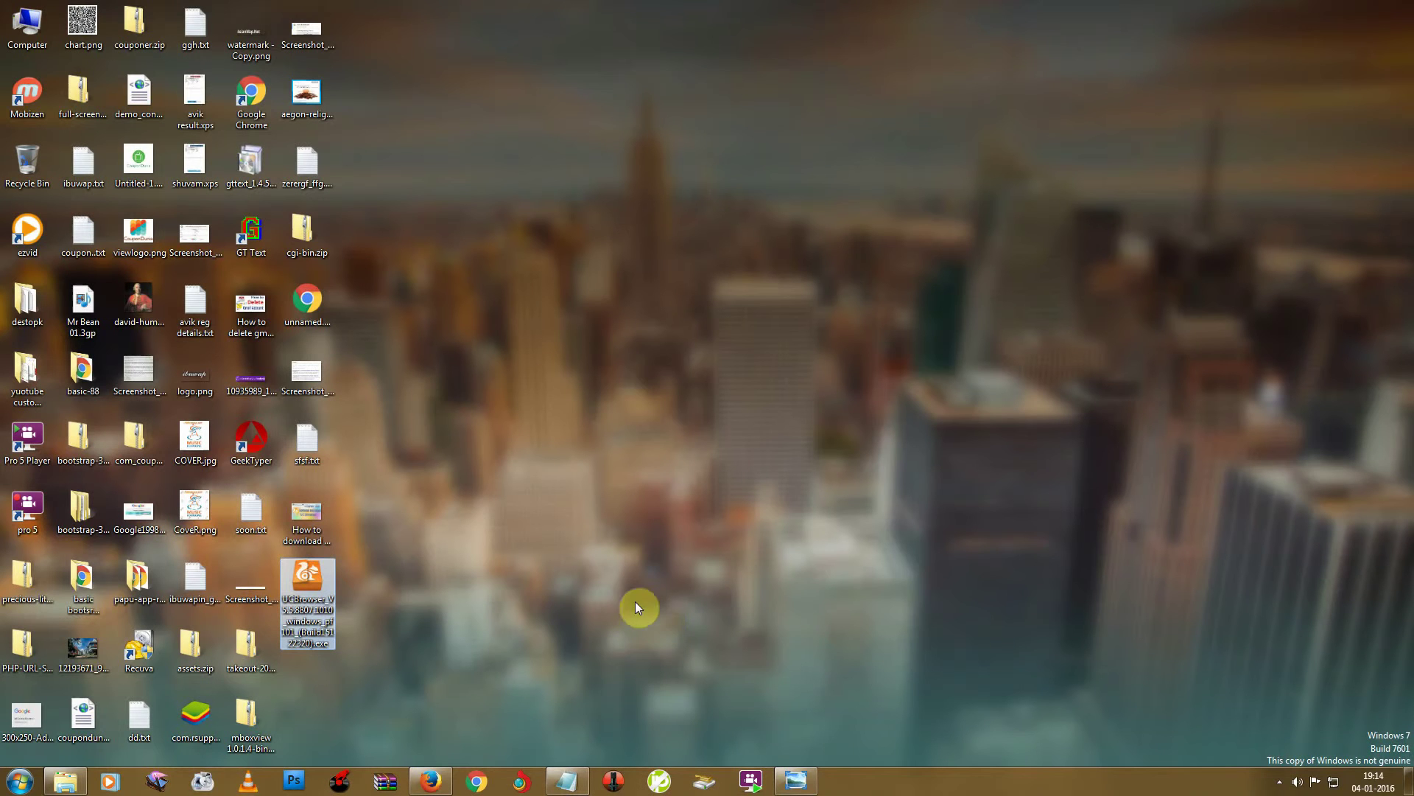
right_click(484, 445)
click(526, 487)
right_click(613, 79)
click(652, 121)
click(320, 598)
right_click(314, 575)
Run the UC Browser installer and let it sit in its Preparing stage
click(375, 294)
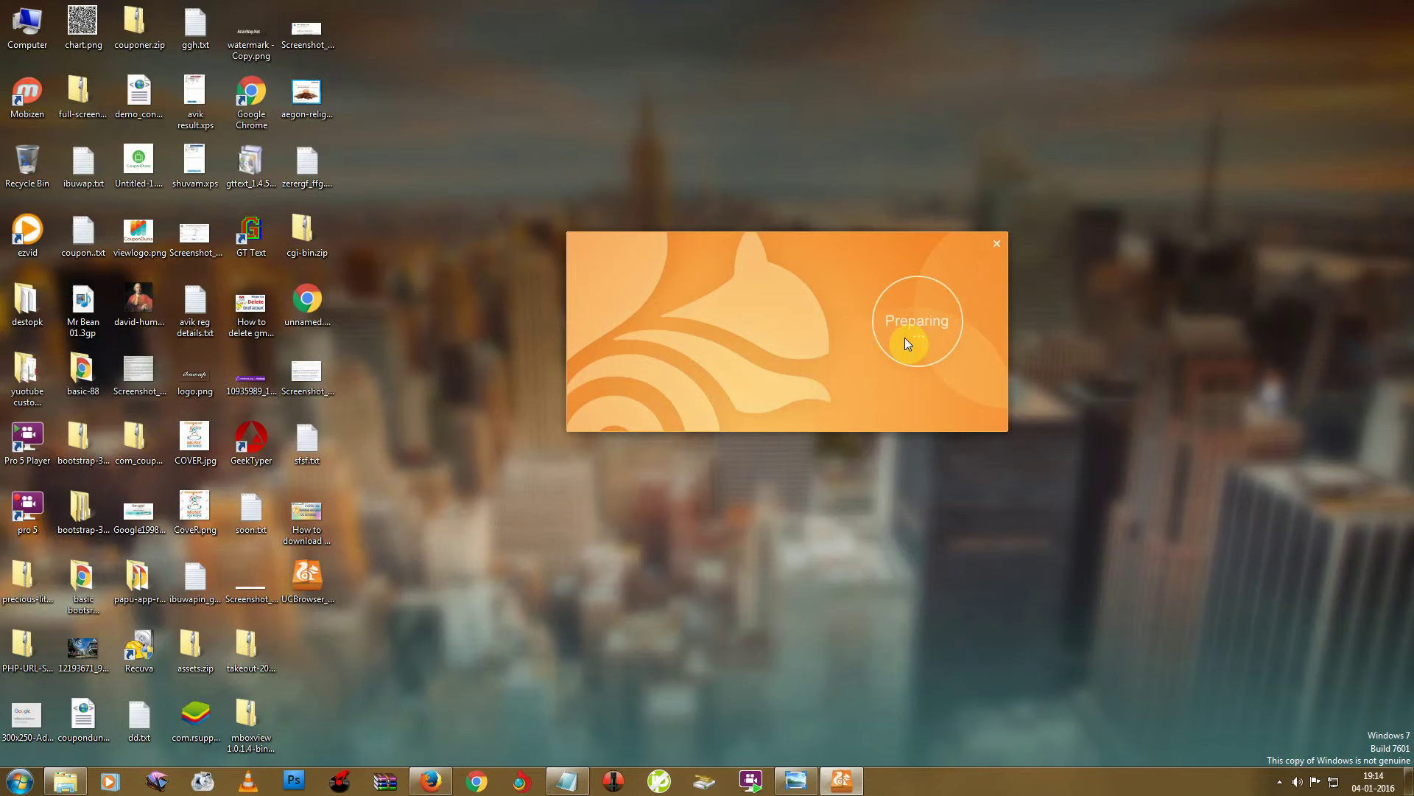
Open the UC Browser Terms of Use in Chrome, read through them, and close the page
click(954, 382)
mouse_move(386, 89)
mouse_down()
mouse_move(480, 343)
mouse_move(435, 342)
mouse_up()
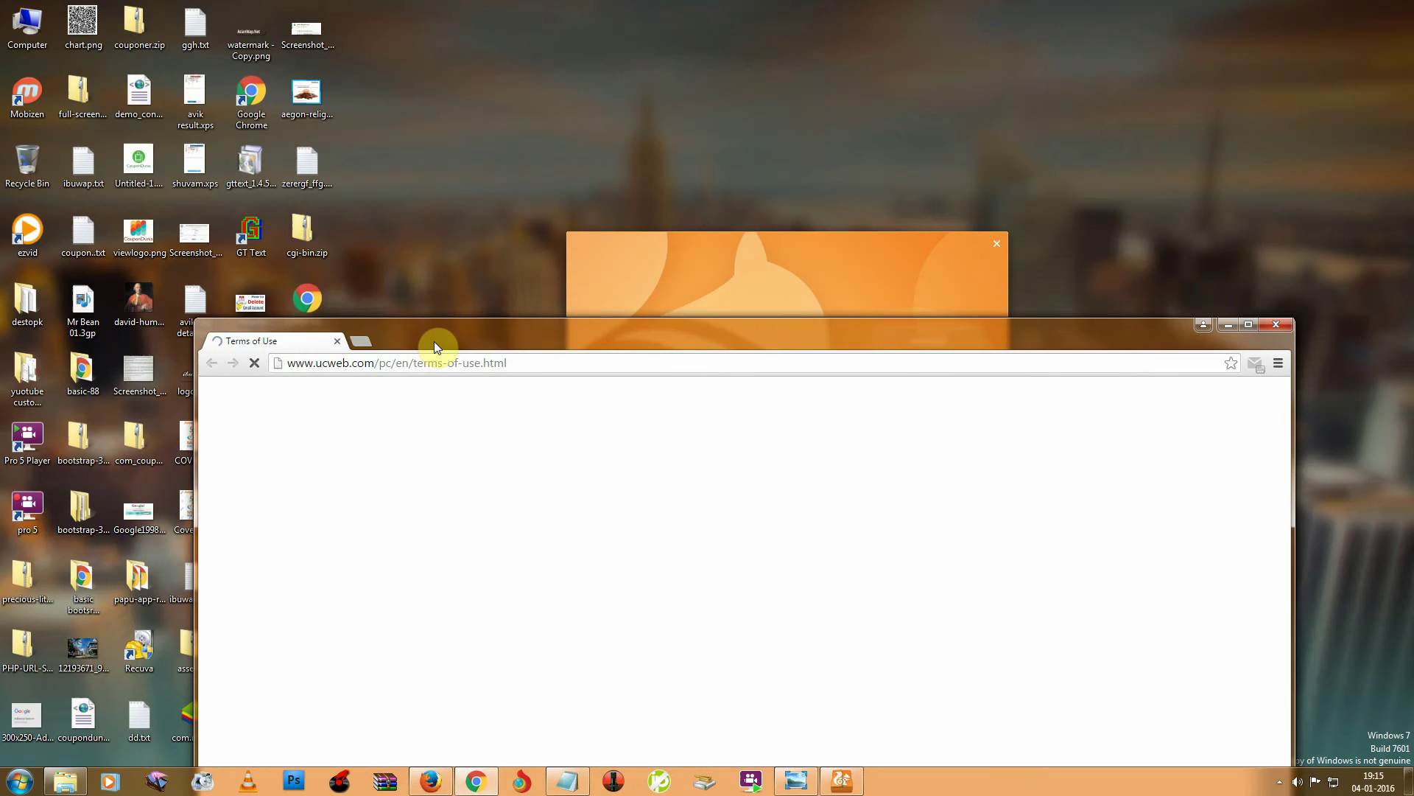
scroll(768, 619, down, 2)
scroll(768, 618, down, 5)
scroll(768, 625, down, 5)
scroll(774, 608, down, 3)
click(1271, 330)
Start the UC Browser installation and dismiss a desktop menu while the progress bar fills
click(937, 351)
right_click(1194, 255)
click(1196, 298)
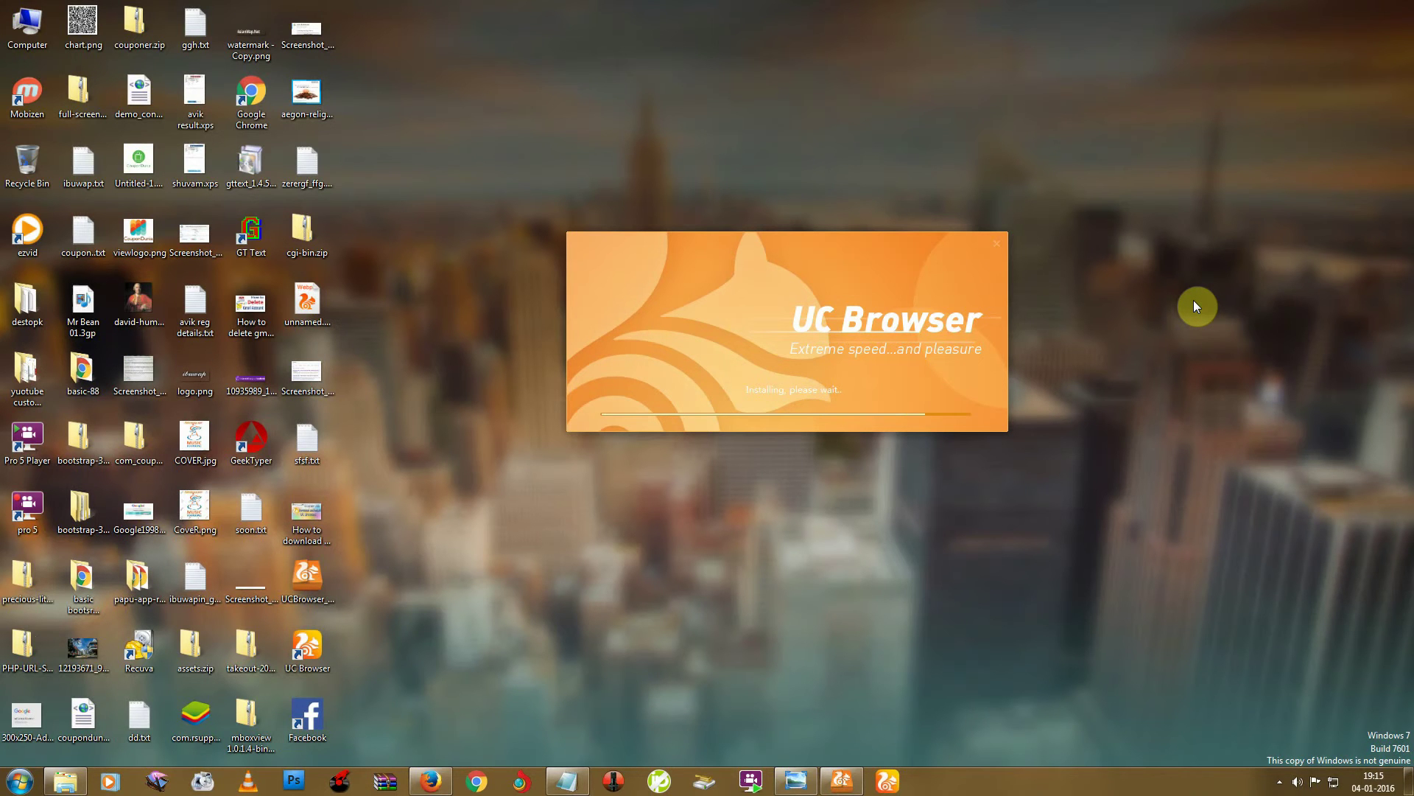